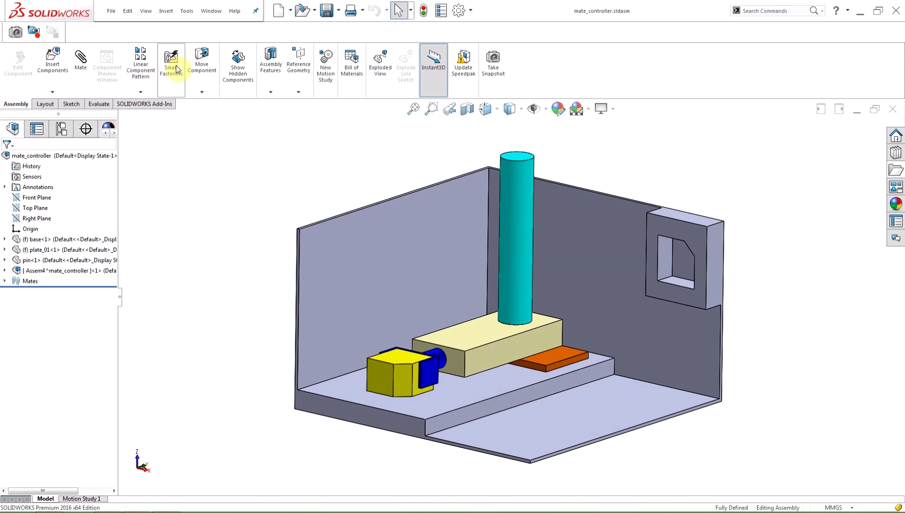
click(166, 12)
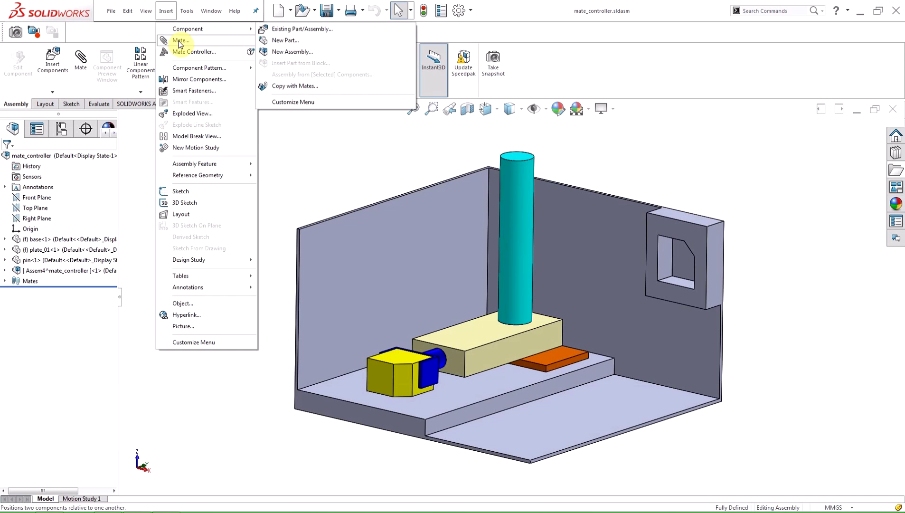
click(183, 55)
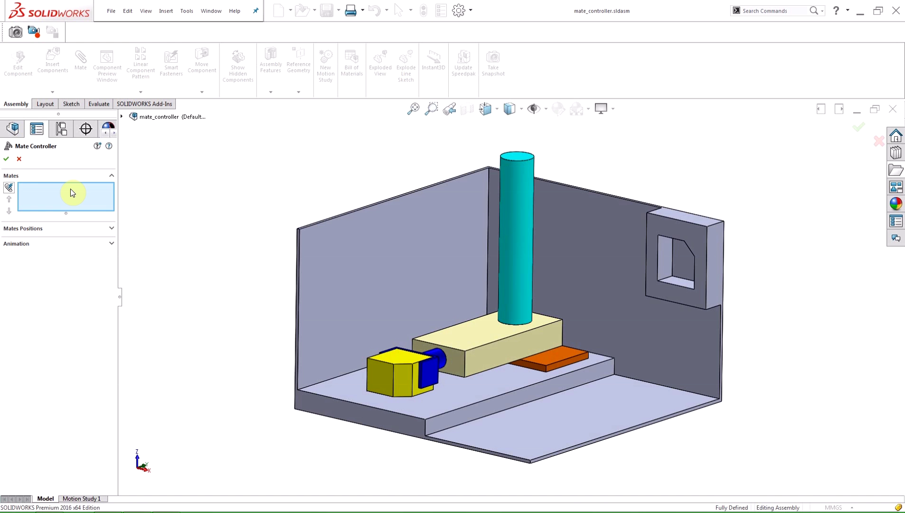
click(11, 189)
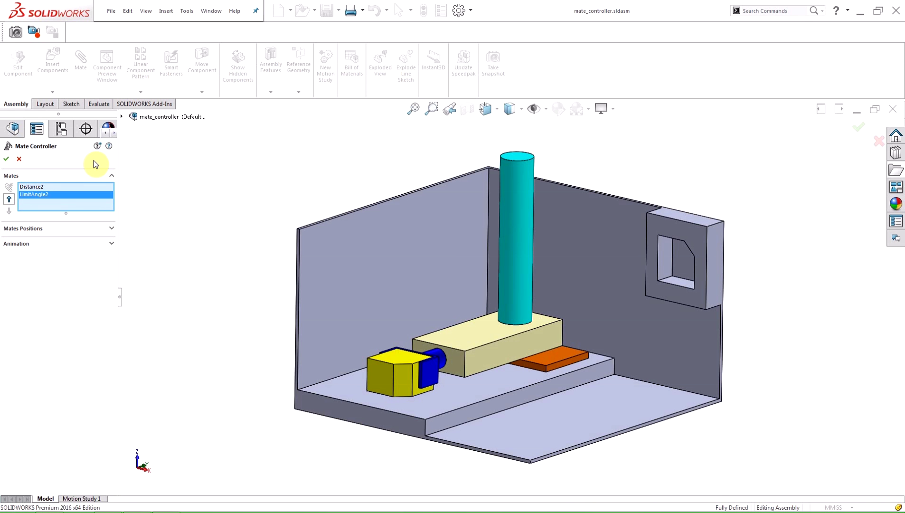
click(122, 117)
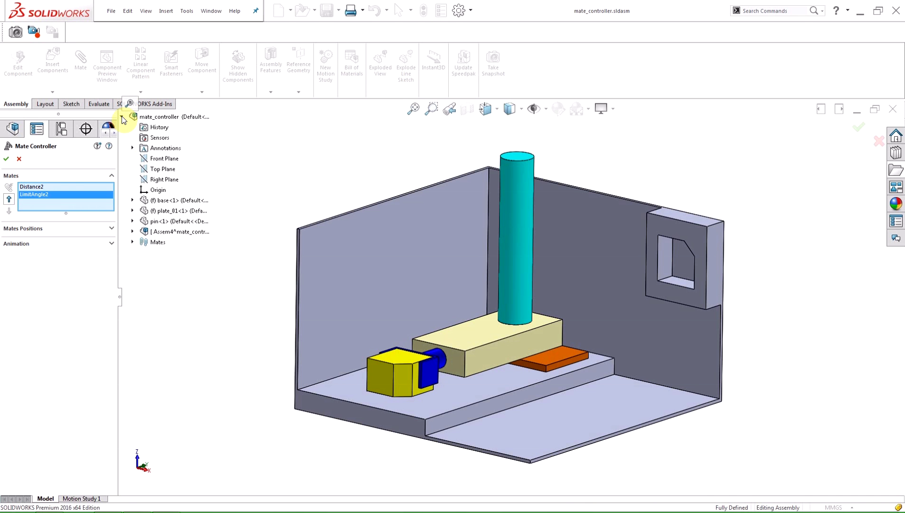
click(132, 242)
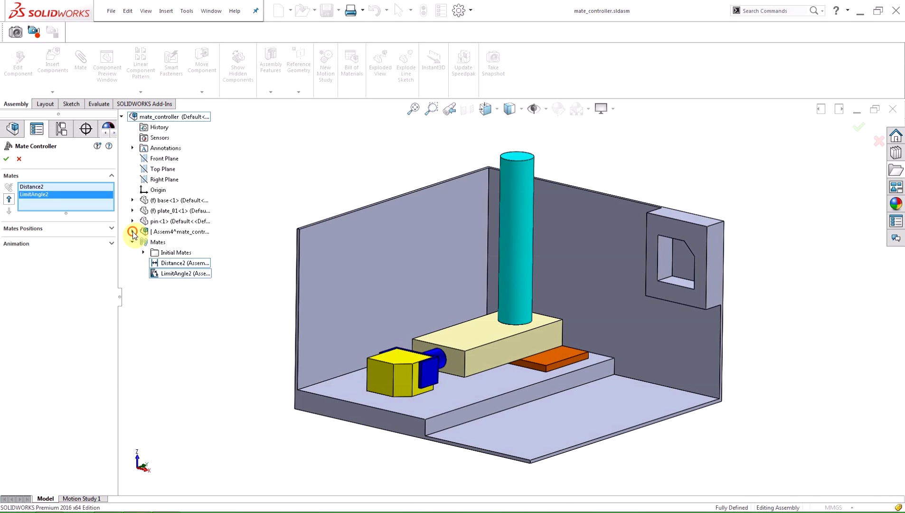
click(132, 232)
click(144, 356)
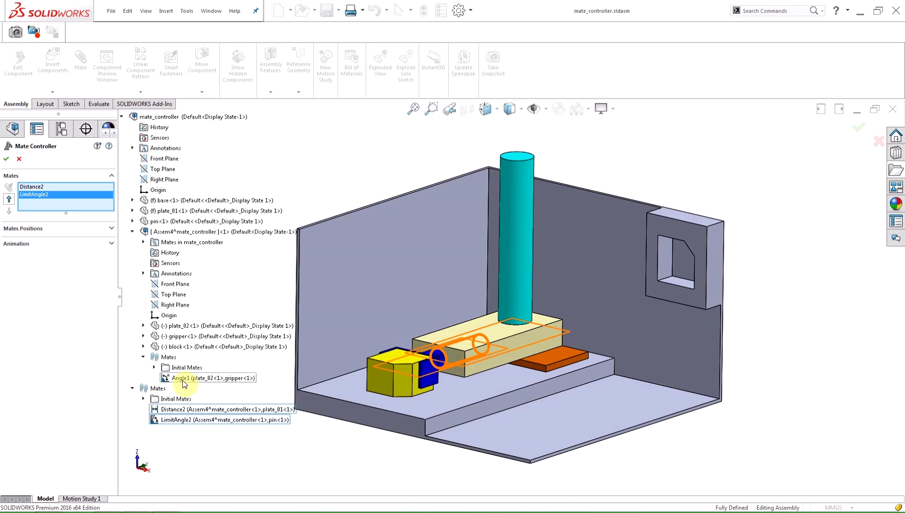
click(184, 380)
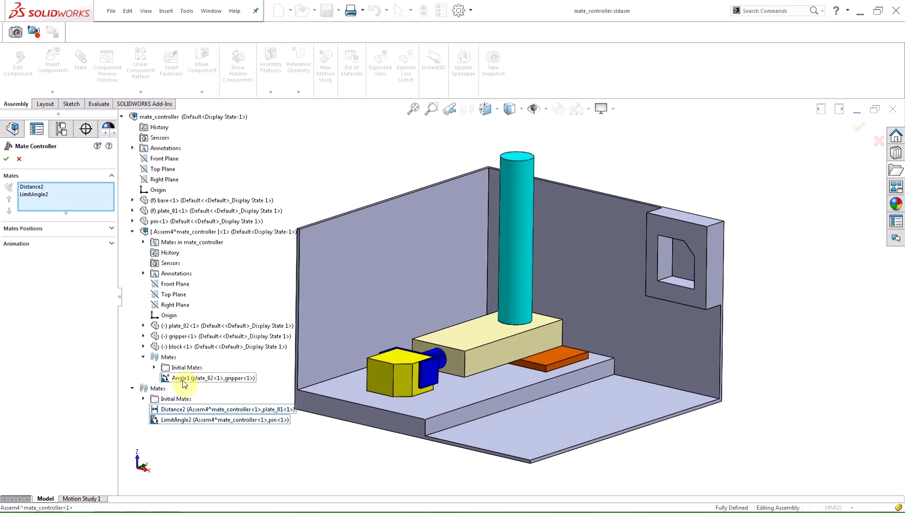
click(20, 161)
Make the Assem4 subassembly flexible and start a Mate Controller that collects Distance2, LimitAngle2 and the subassembly's Angle1
right_click(52, 270)
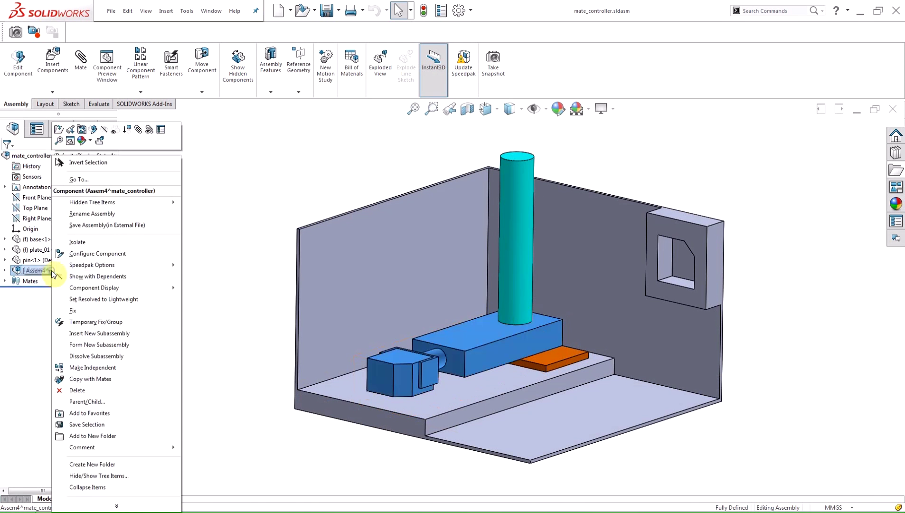
click(98, 141)
click(162, 10)
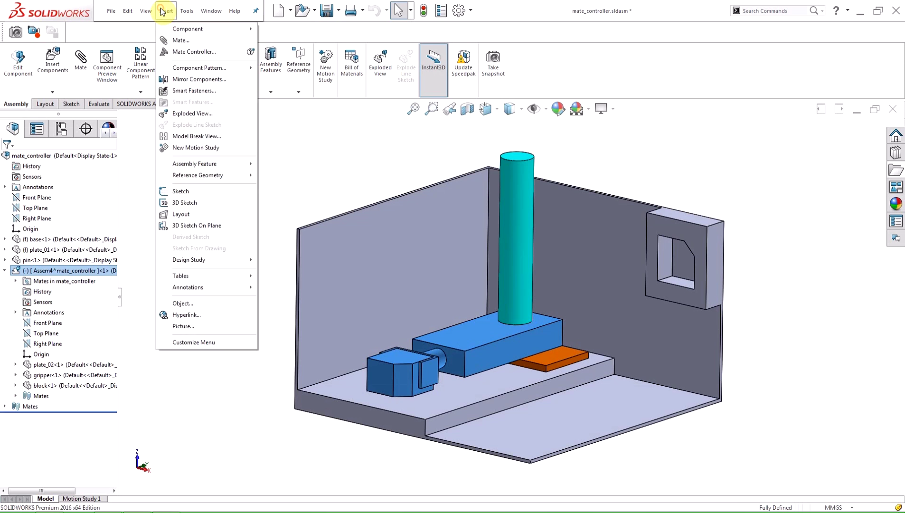
click(171, 51)
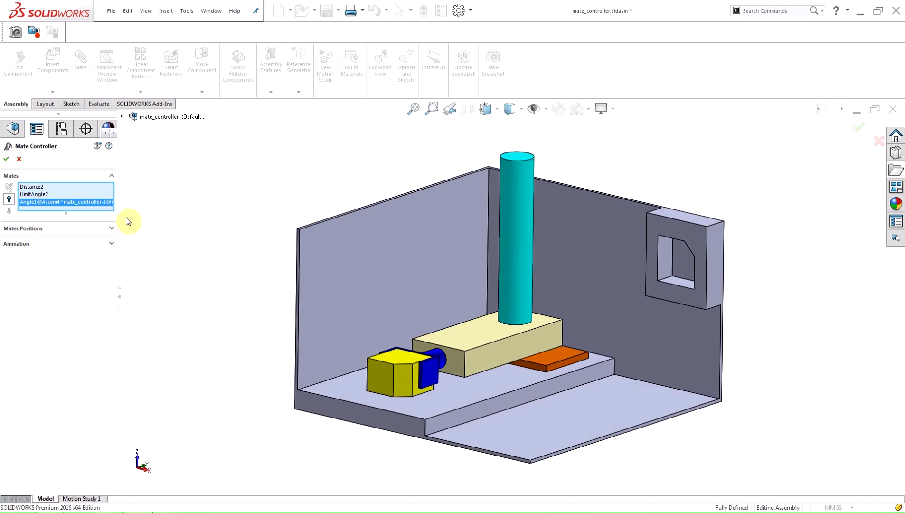
Add a second mate position to the Mate Controller, keeping the suggested name
click(111, 228)
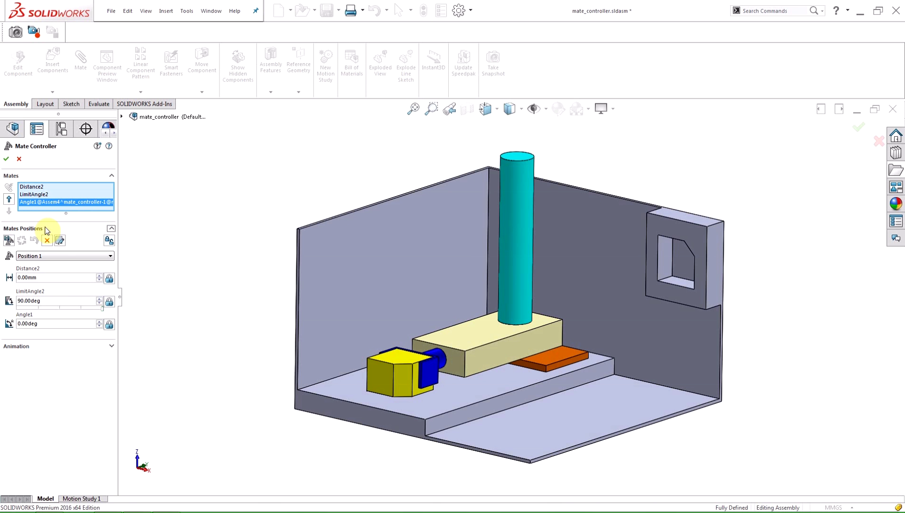
click(8, 241)
click(110, 256)
click(101, 265)
click(7, 240)
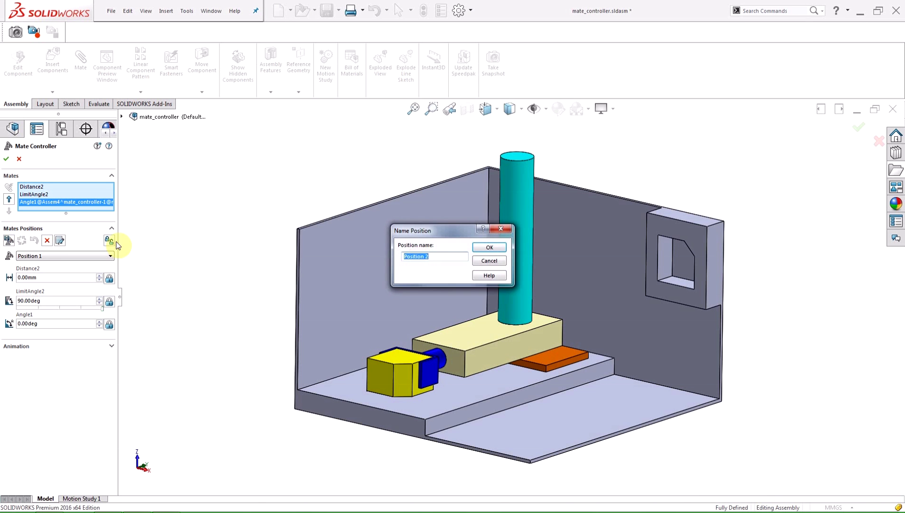
click(490, 248)
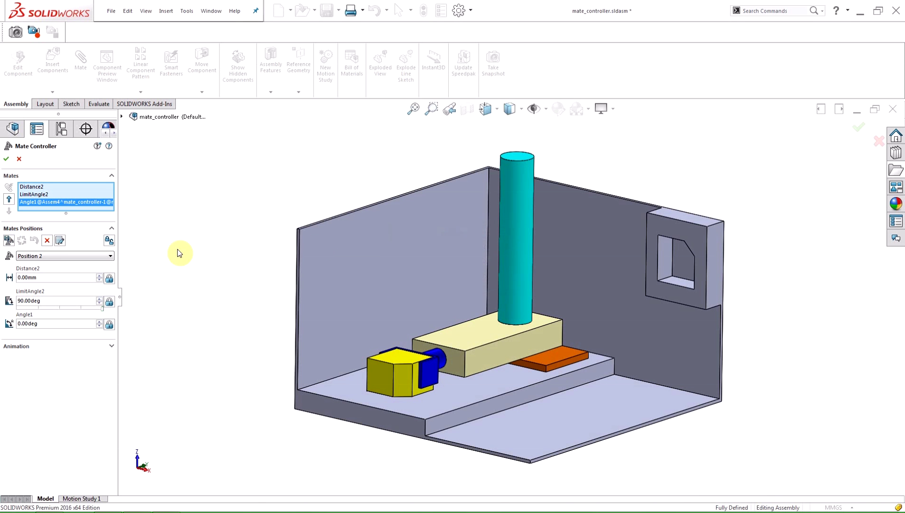
Set Distance2 to 30 mm for Position 2 and update the stored position
click(99, 275)
drag(100, 277, 101, 284)
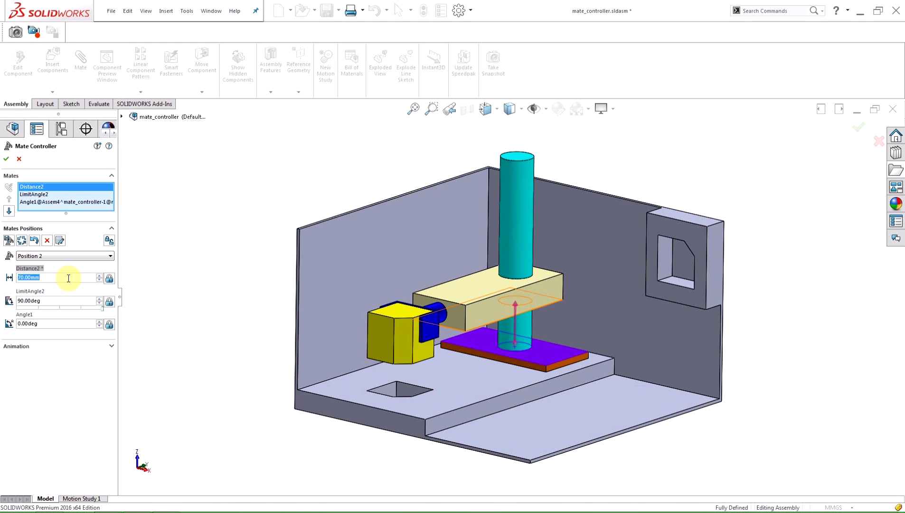
text(30)
key(Return)
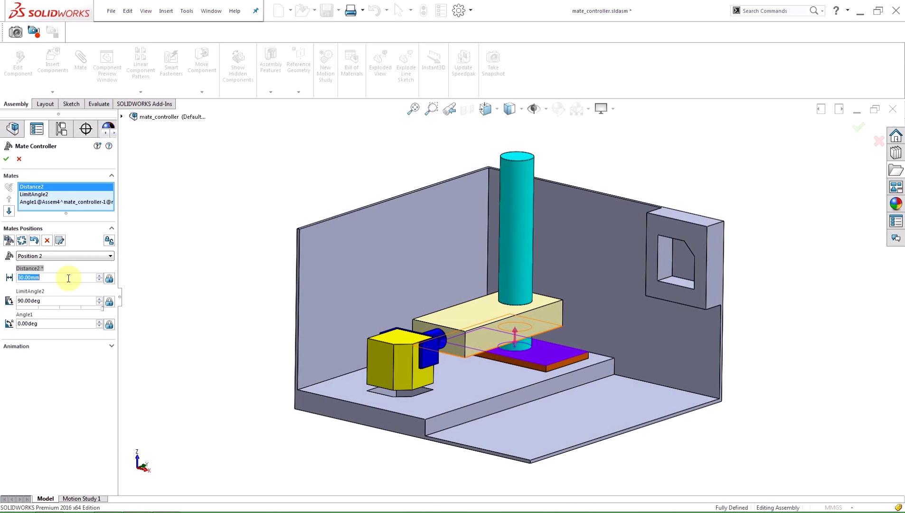
click(20, 241)
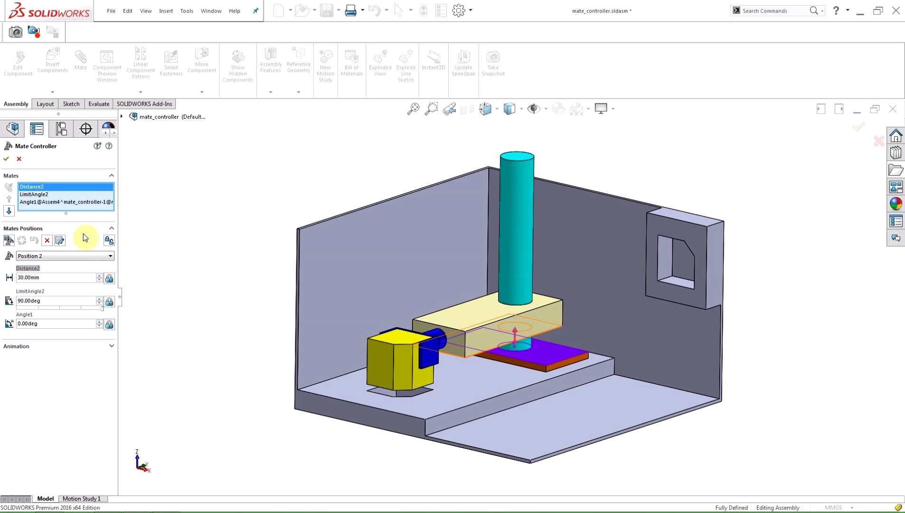
Set Distance2 to 150 mm and LimitAngle2 to 10 degrees to raise and rotate the arm
double_click(54, 277)
text(150)
key(Return)
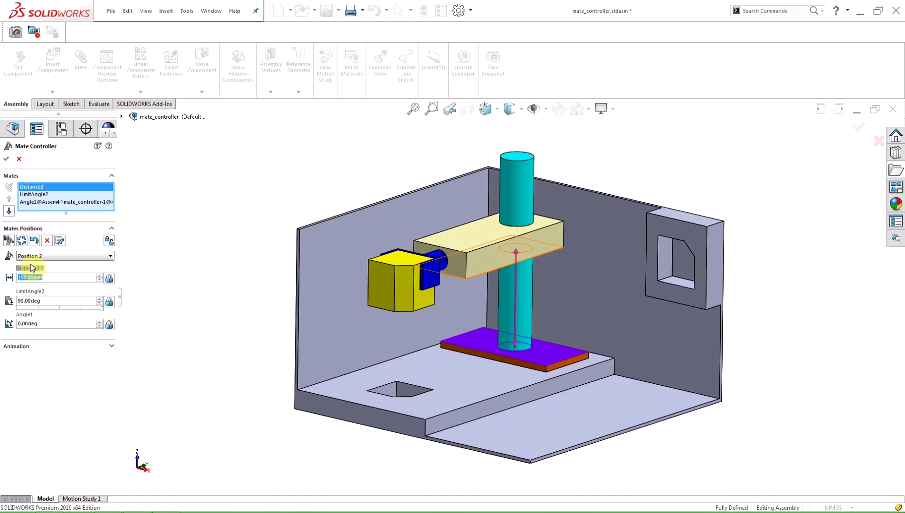
double_click(57, 301)
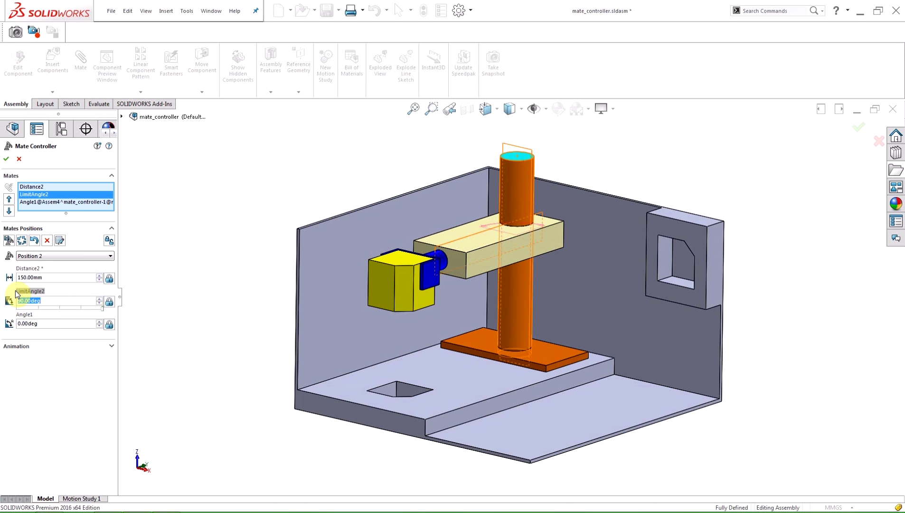
text(10)
key(Return)
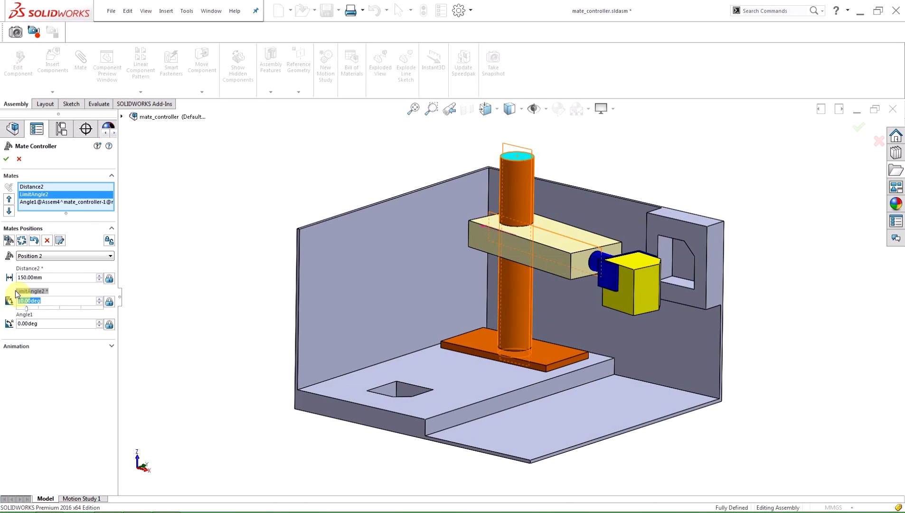
Set Angle1 to 90 degrees and store the current mate values as a third position with the suggested name
double_click(53, 322)
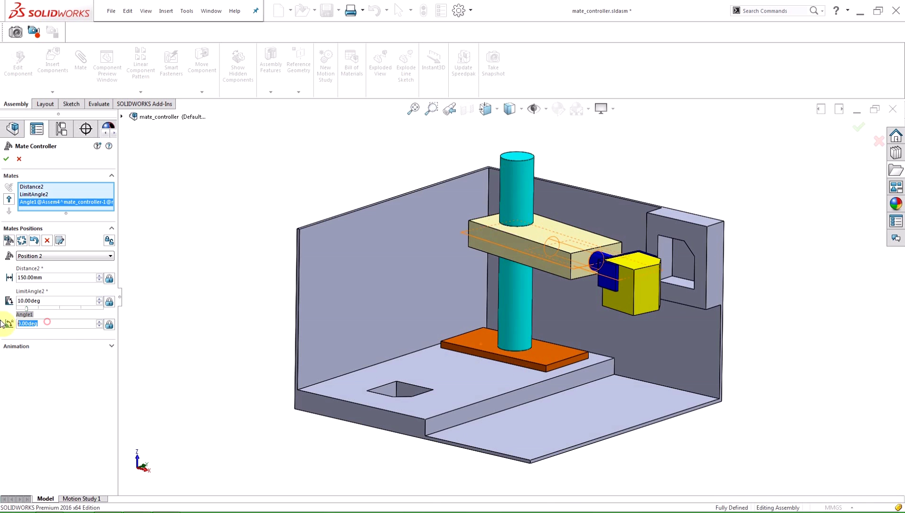
text(90)
key(Return)
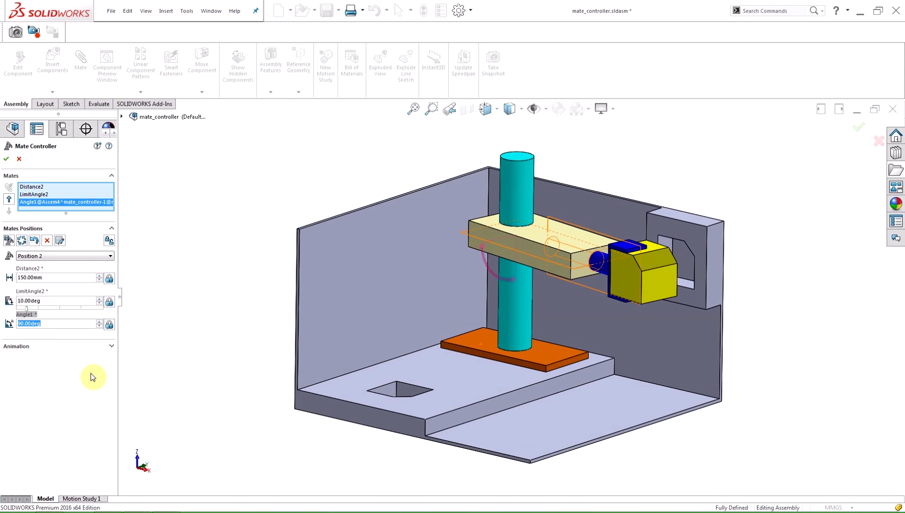
click(8, 241)
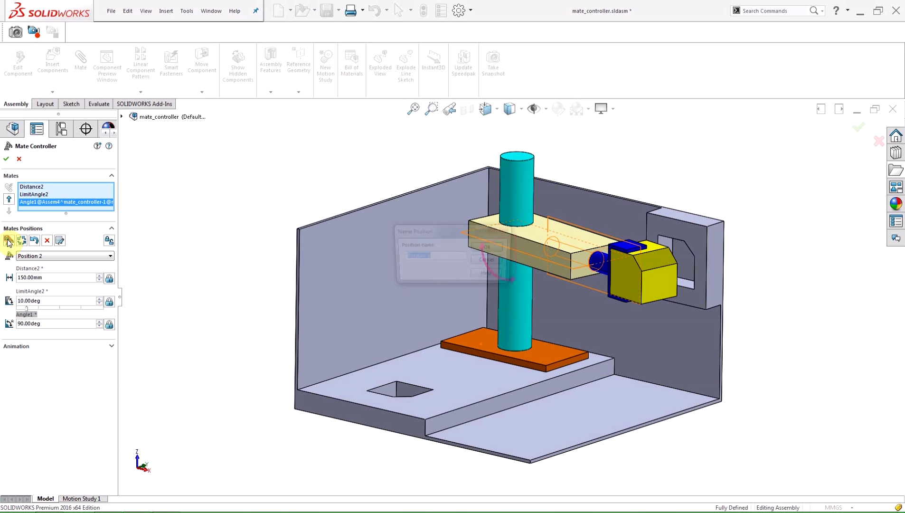
click(489, 247)
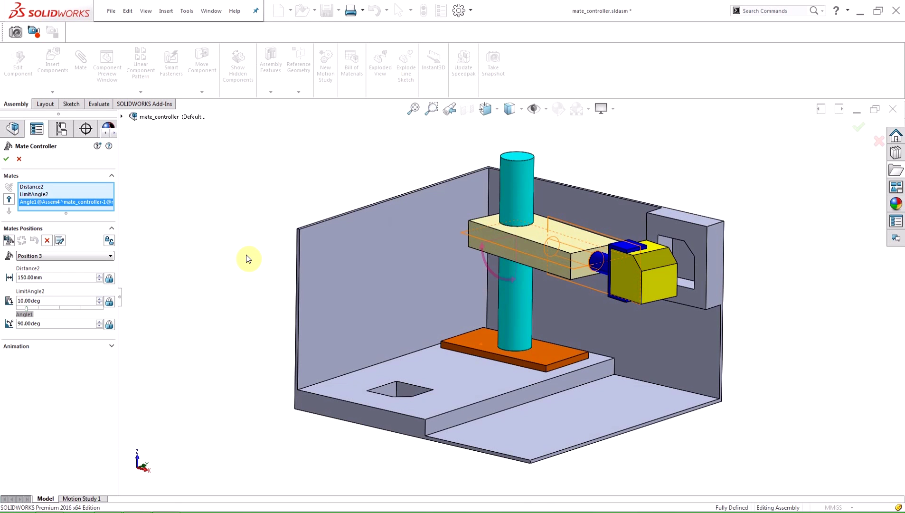
Switch back to Position 1 and preview the stored positions by cycling through them
click(89, 256)
click(79, 265)
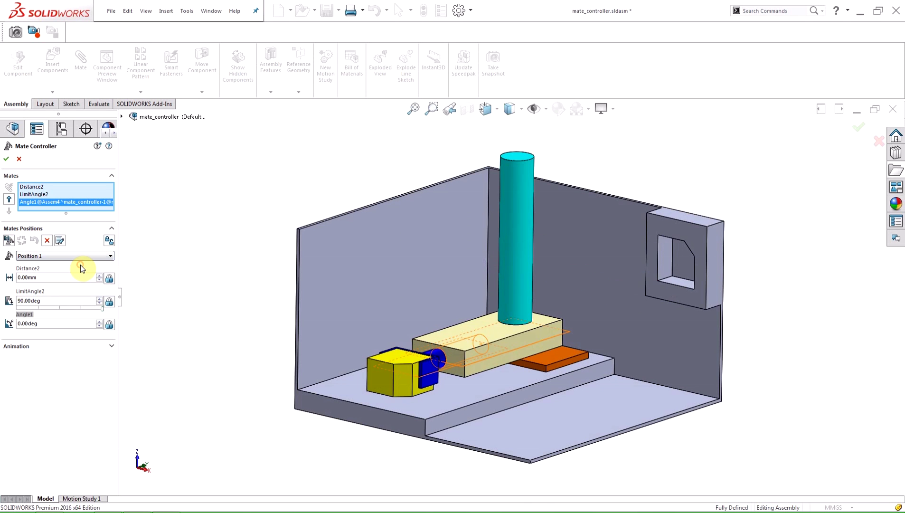
scroll(80, 265, up, 1)
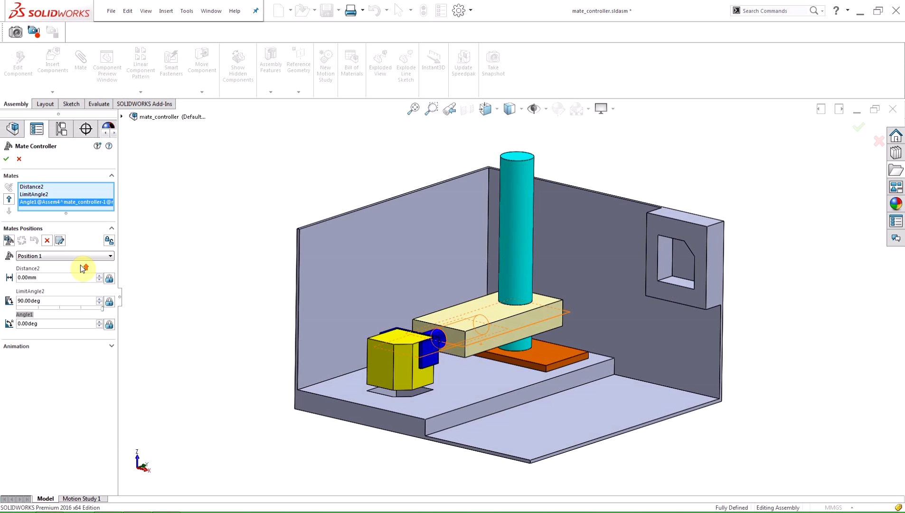
scroll(80, 264, down, 2)
scroll(80, 265, up, 2)
Rename Position 1 as Initial in the list of stored positions
click(62, 240)
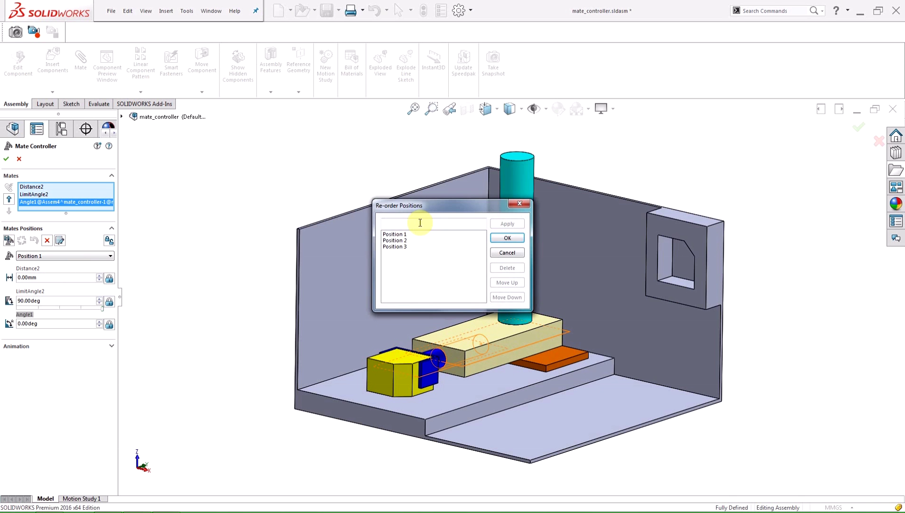
click(394, 233)
click(417, 221)
text(Initial)
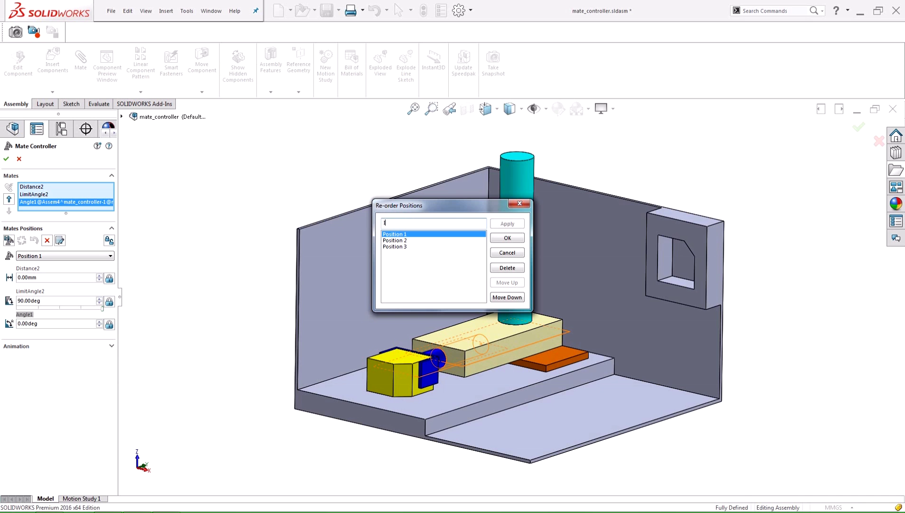
key(Return)
click(507, 238)
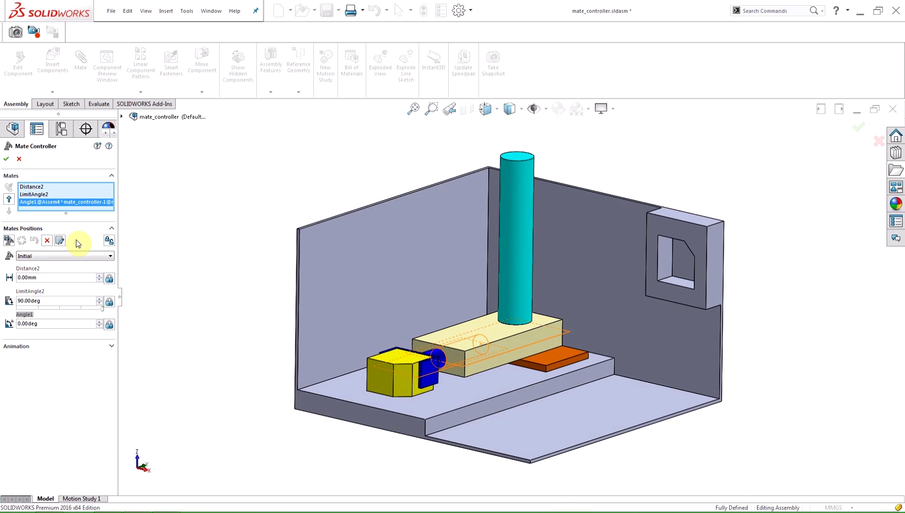
Starting from Position 3, release LimitAngle2 for free movement, swing the arm to 0 degrees and store it as a position named Final
click(80, 255)
click(64, 277)
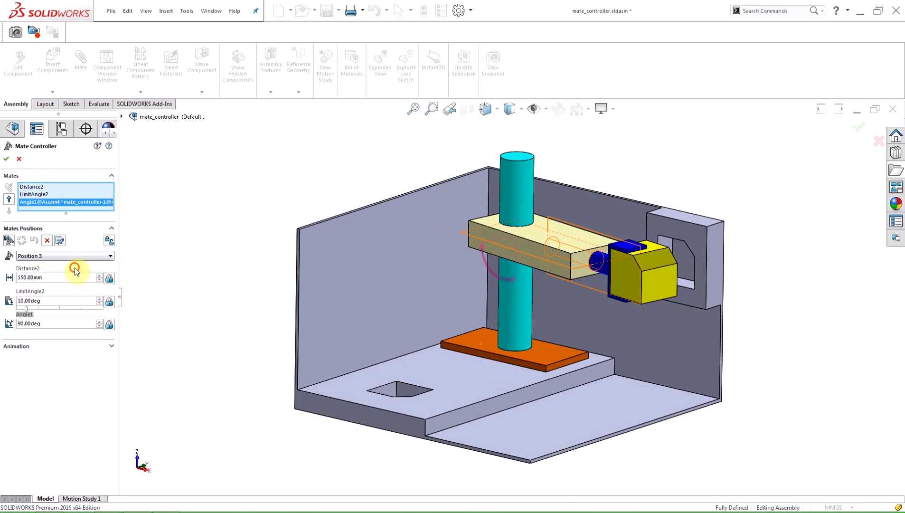
click(110, 302)
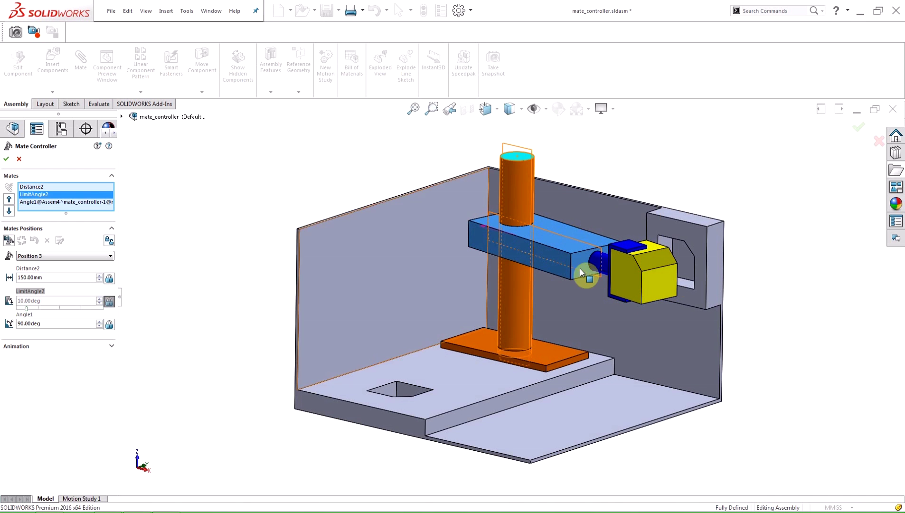
drag(617, 273, 731, 256)
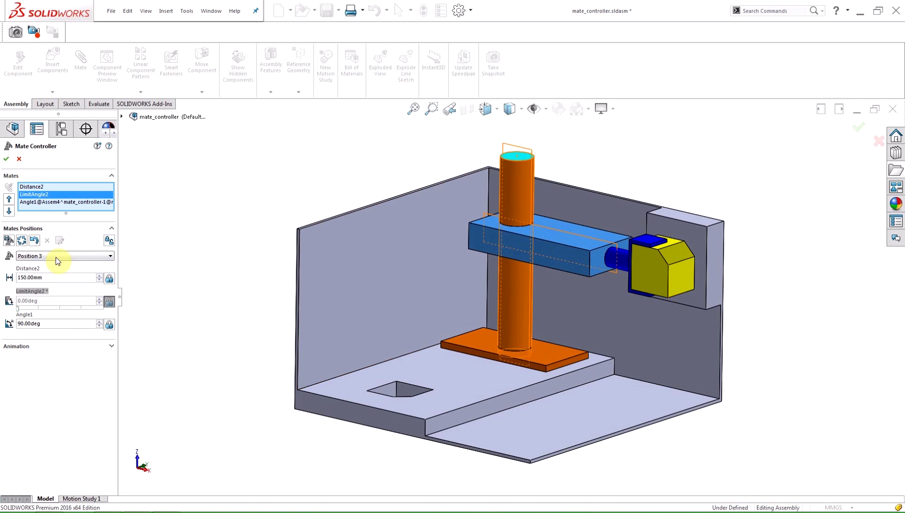
click(9, 241)
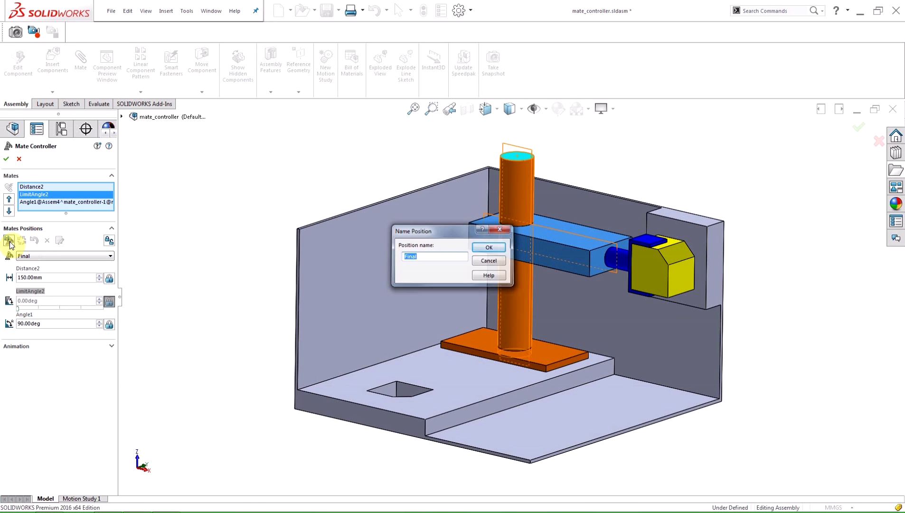
key(Return)
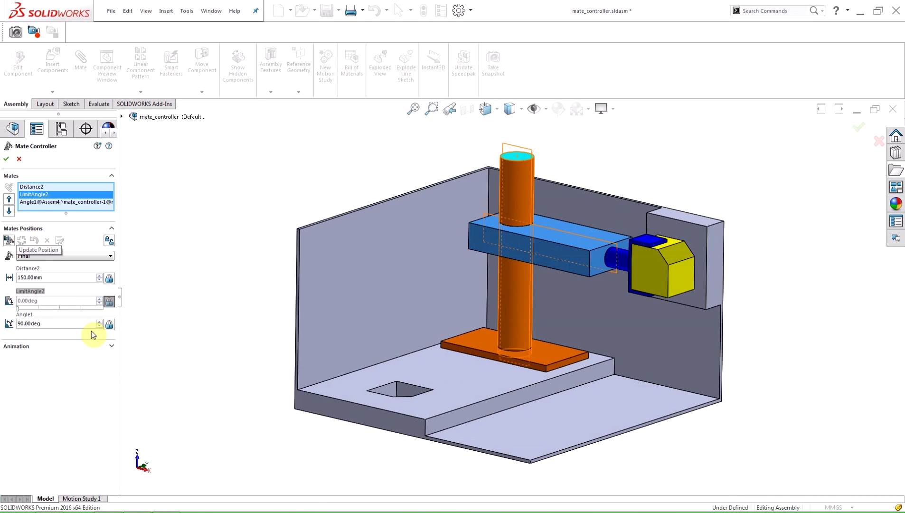
Calculate the Mate Controller animation for selected positions running from Initial to Final
click(111, 344)
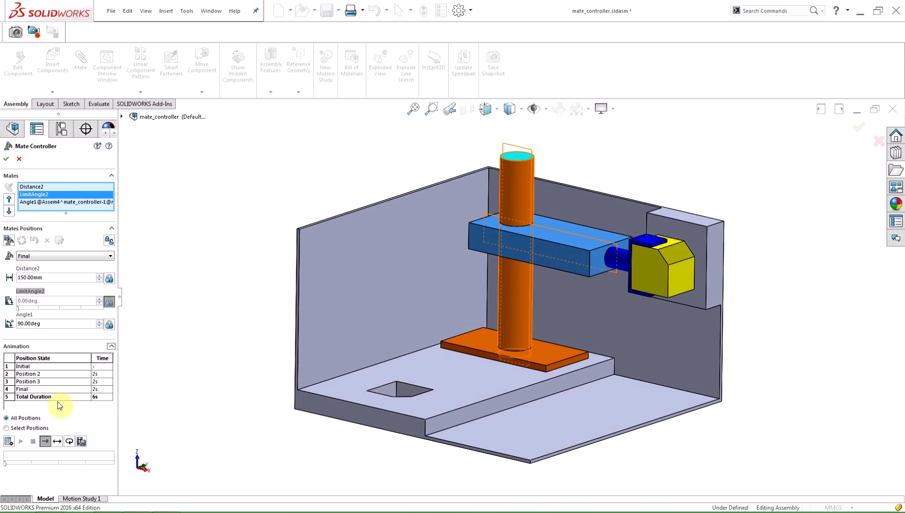
click(6, 429)
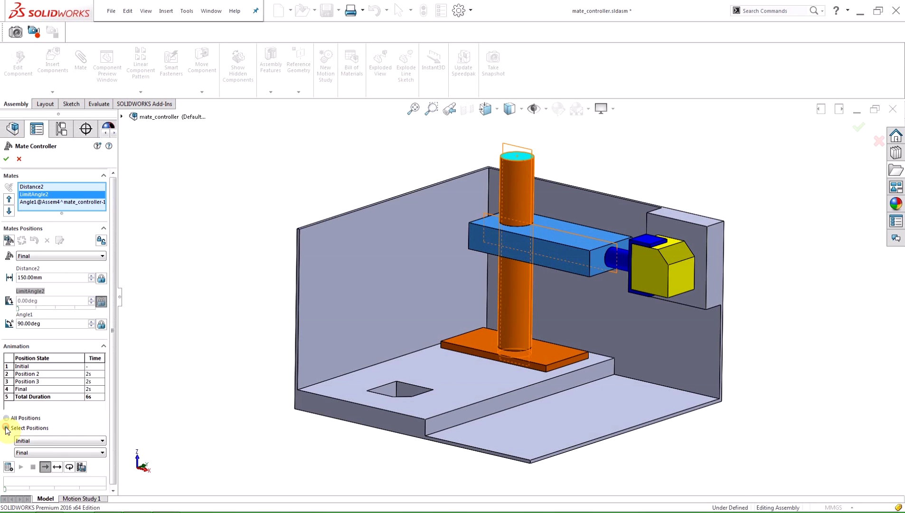
click(7, 468)
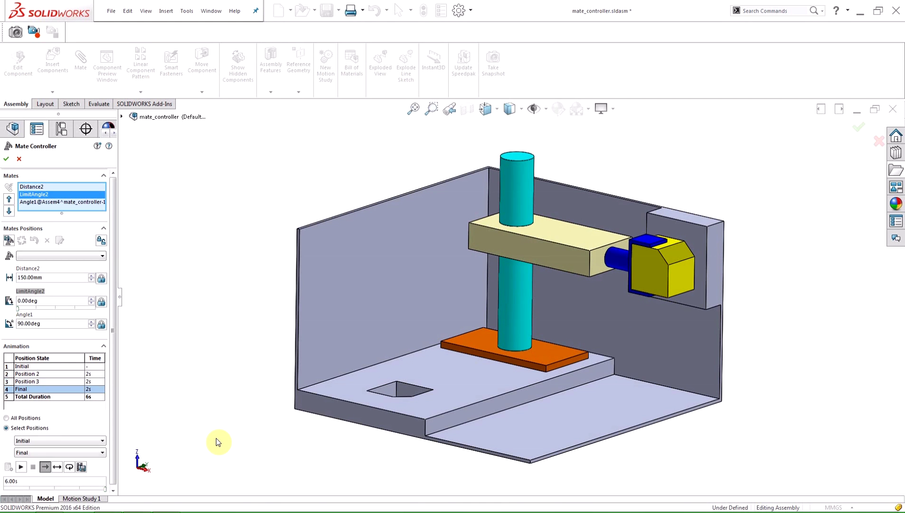
scroll(116, 377, down, 1)
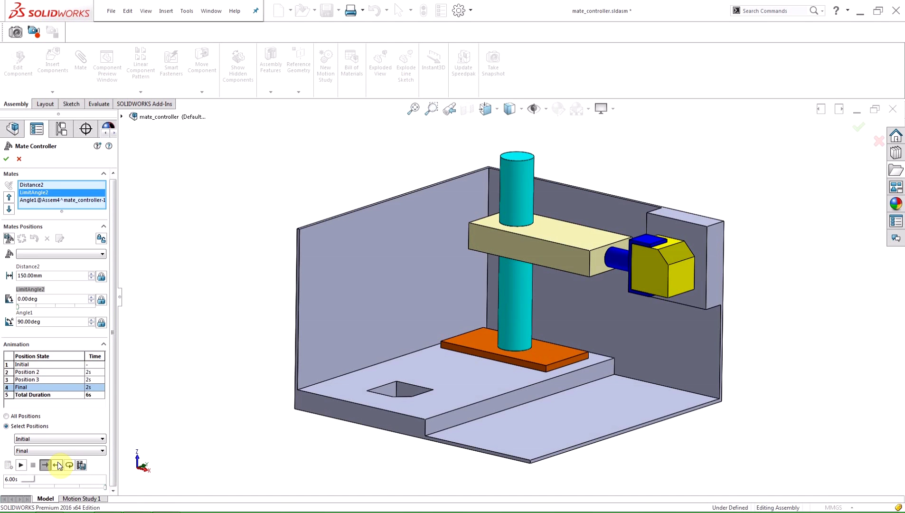
Play the animation in a continuous loop, scrub it to 3 seconds and accept the Mate Controller
click(21, 465)
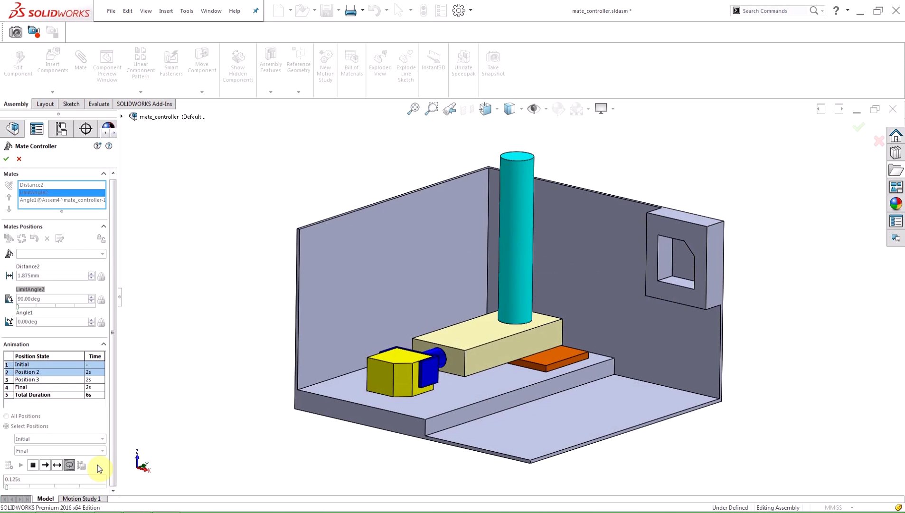
click(33, 465)
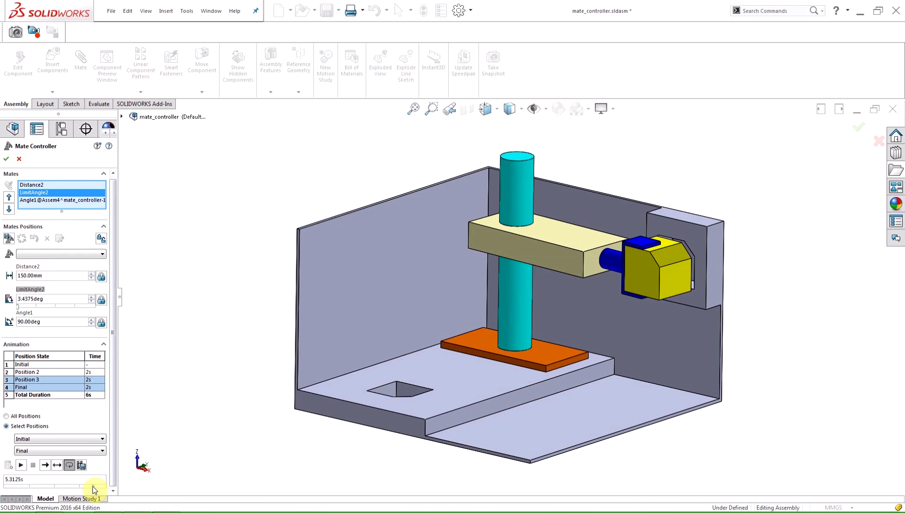
drag(92, 489, 56, 494)
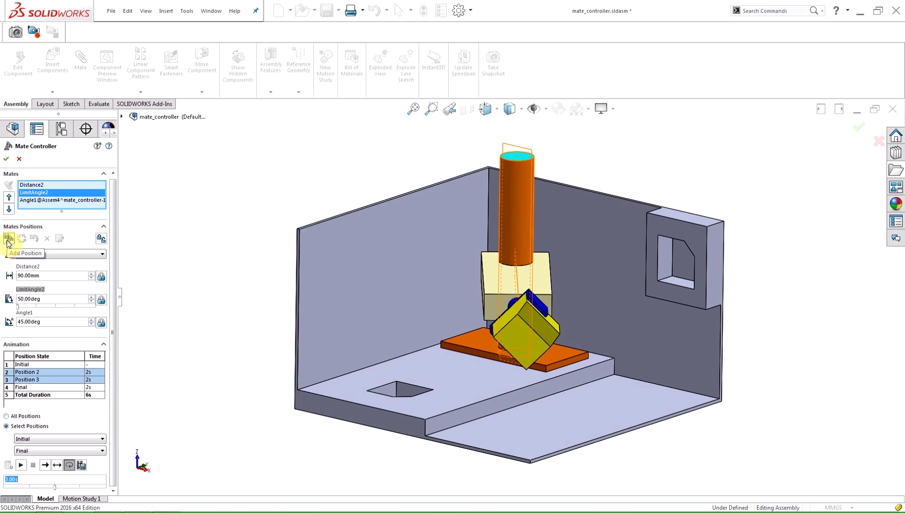
click(7, 159)
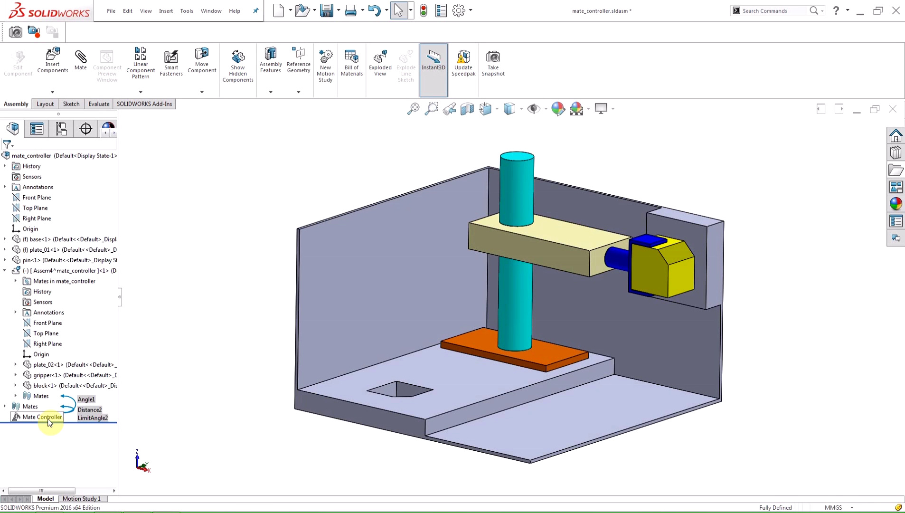
Add a simple blind hole, 10 mm in diameter and 10 mm deep, on the front face of the yellow block
click(270, 92)
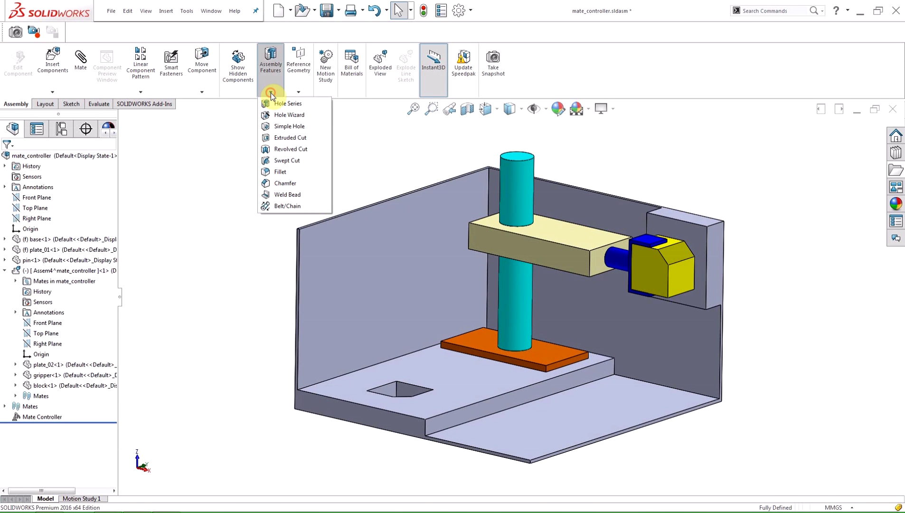
click(284, 127)
click(651, 268)
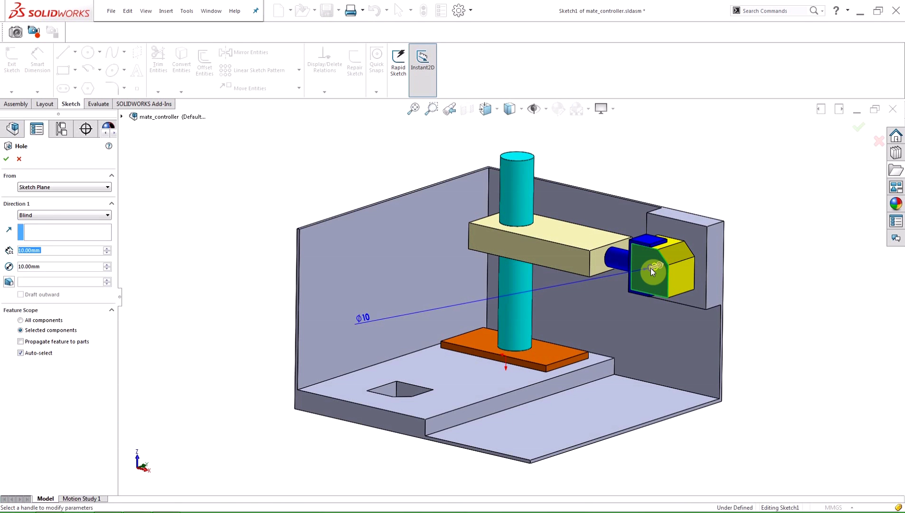
key(Return)
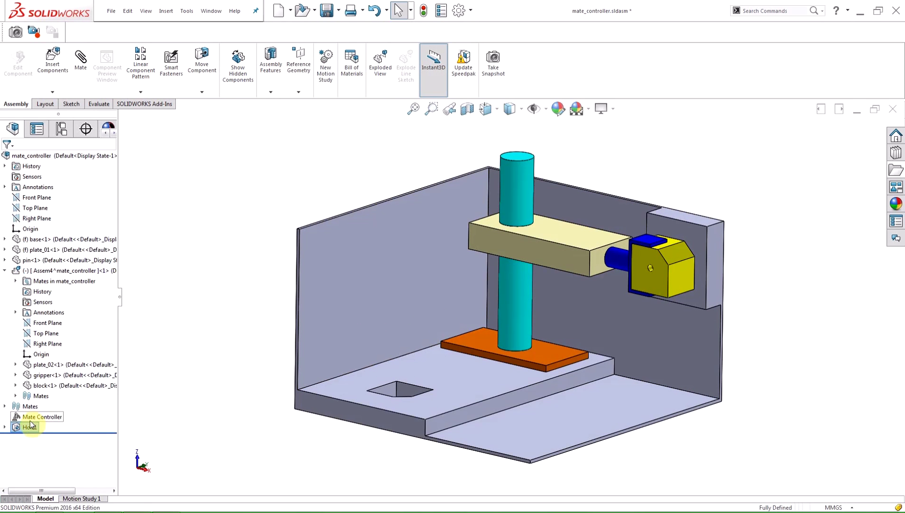
Edit the Mate Controller feature, recalculate the animation for all positions and accept it
right_click(30, 418)
click(39, 327)
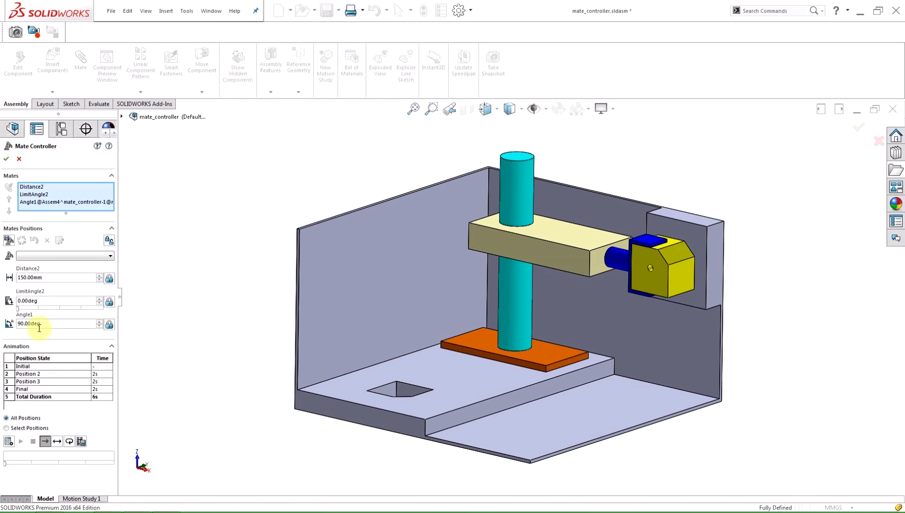
click(9, 442)
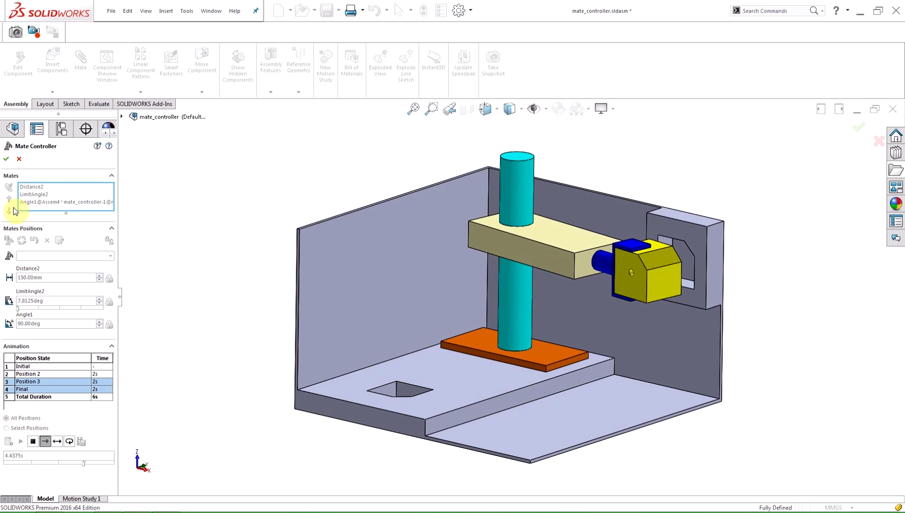
click(7, 160)
In Motion Study 1, use the Animation Wizard to import the Mate Controller motion as key points
click(81, 498)
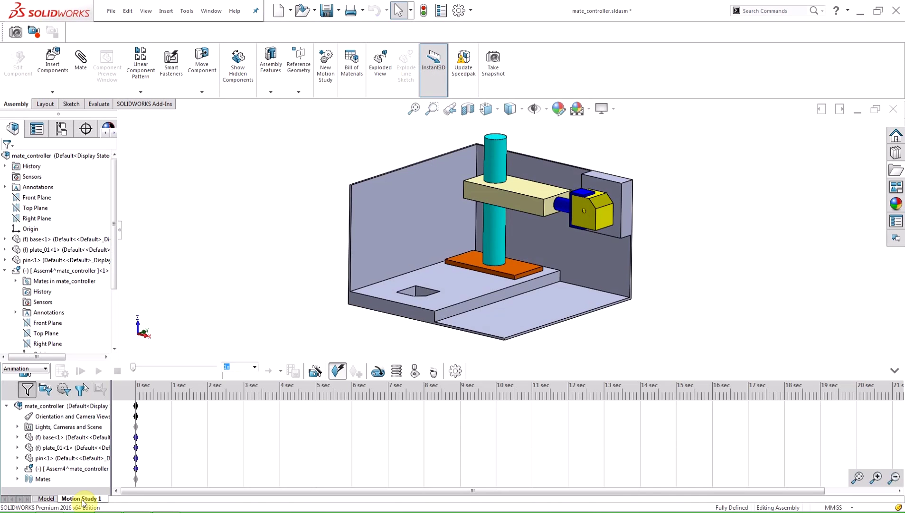
click(316, 372)
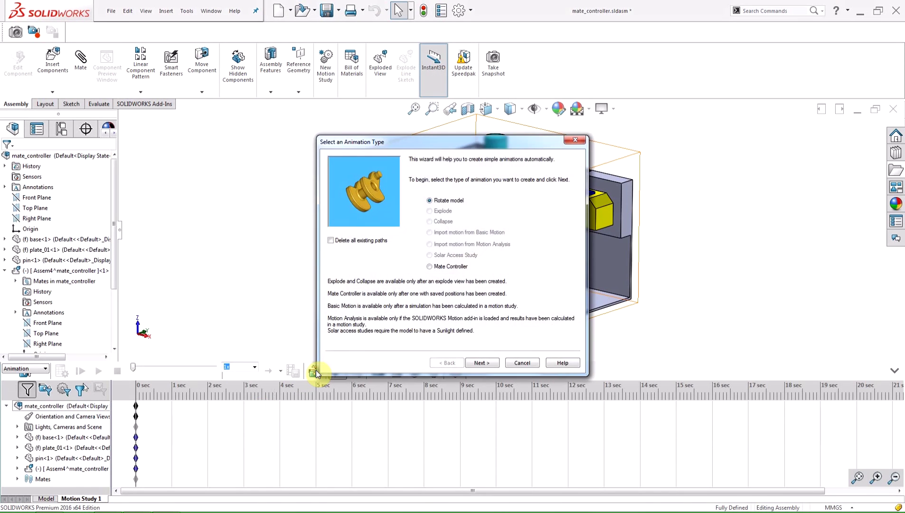
click(430, 266)
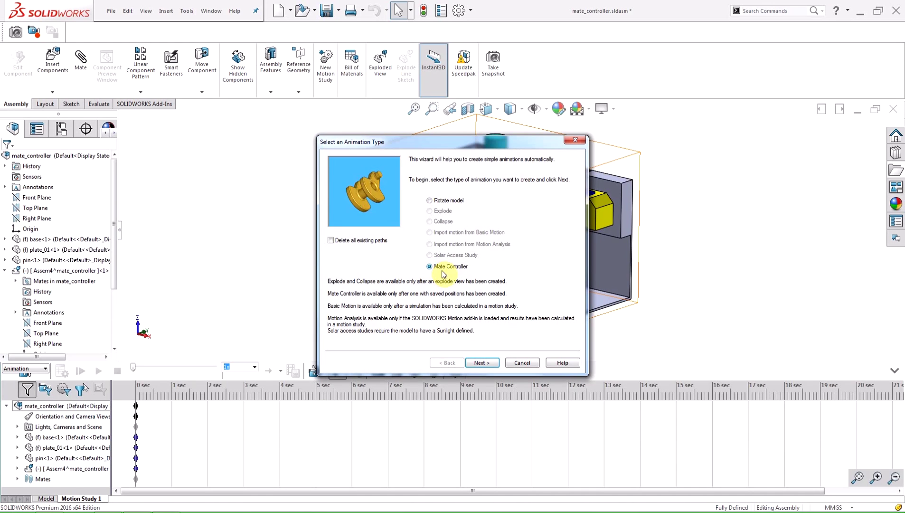
click(478, 363)
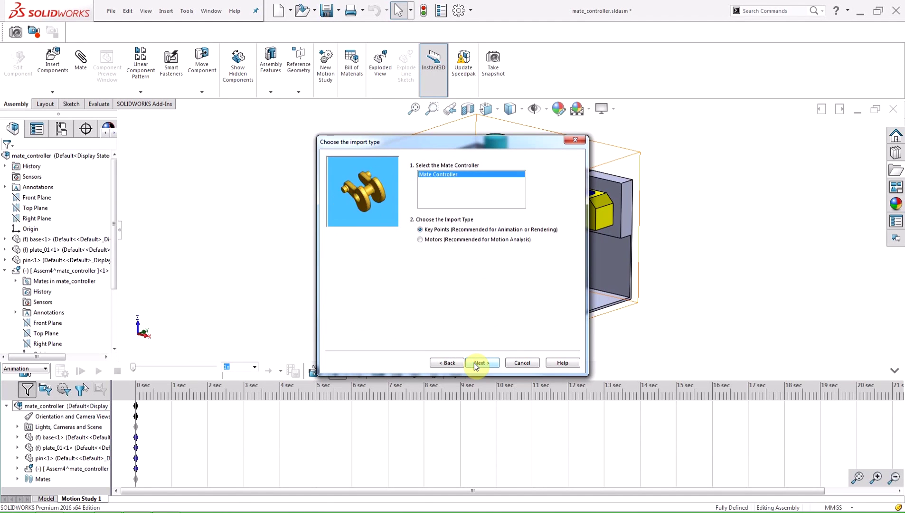
click(480, 363)
click(480, 362)
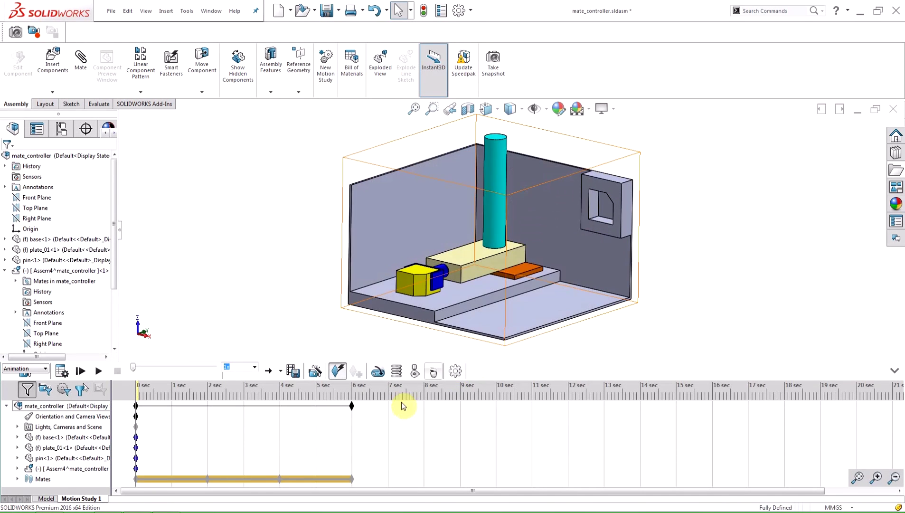
Inspect the key points of the Distance2 and LimitAngle2 mates in the timeline and calculate Motion Study 1
click(17, 478)
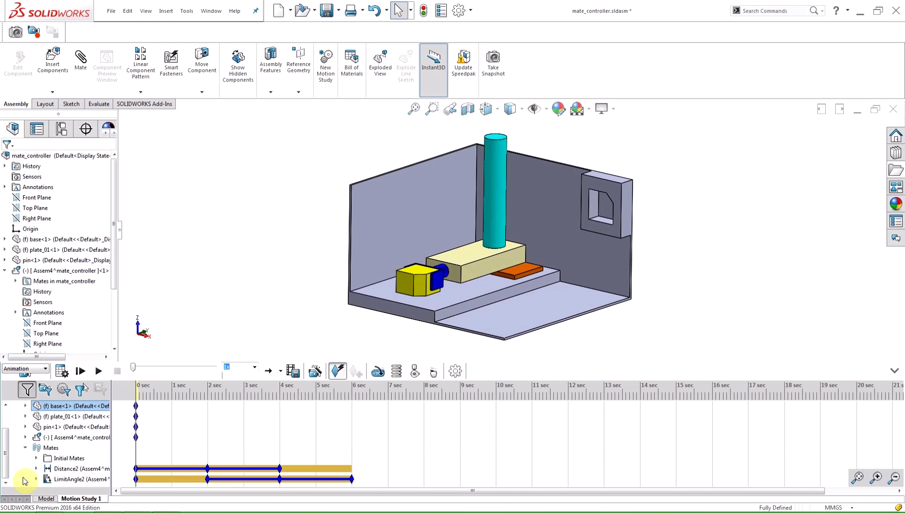
click(139, 470)
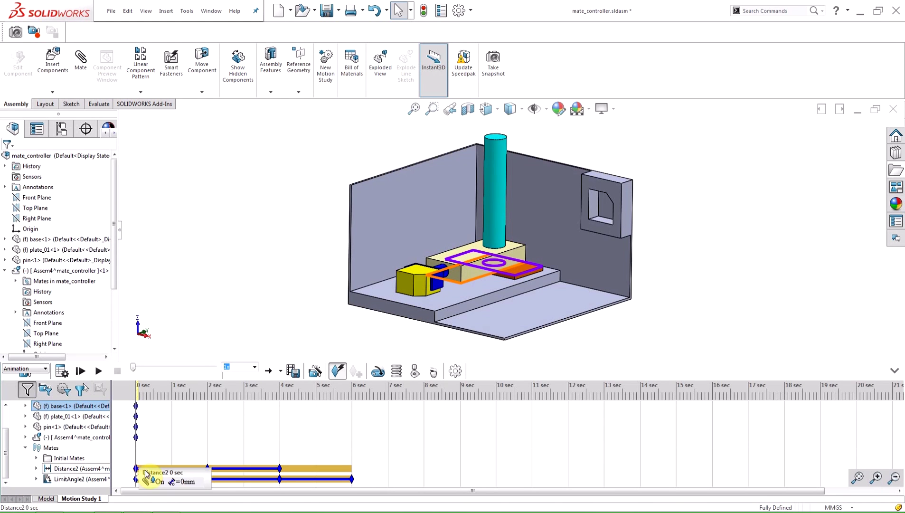
click(209, 470)
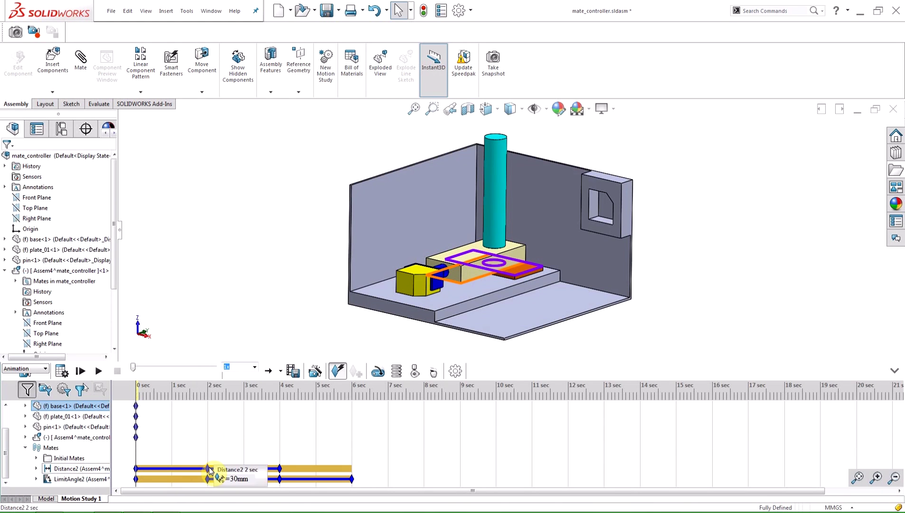
click(282, 478)
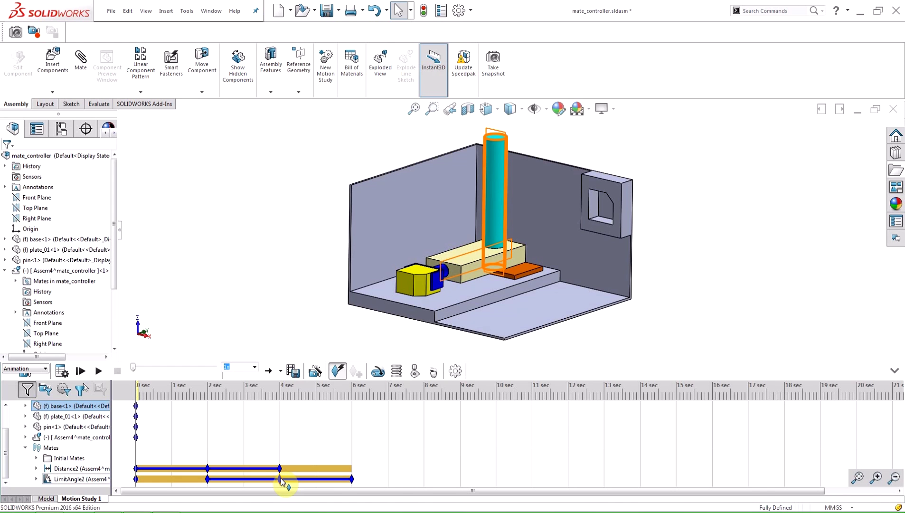
click(232, 436)
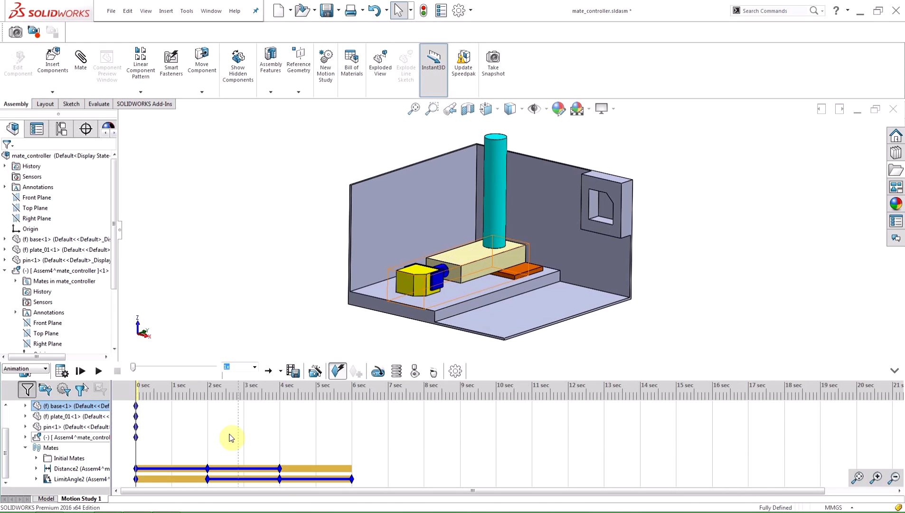
click(60, 372)
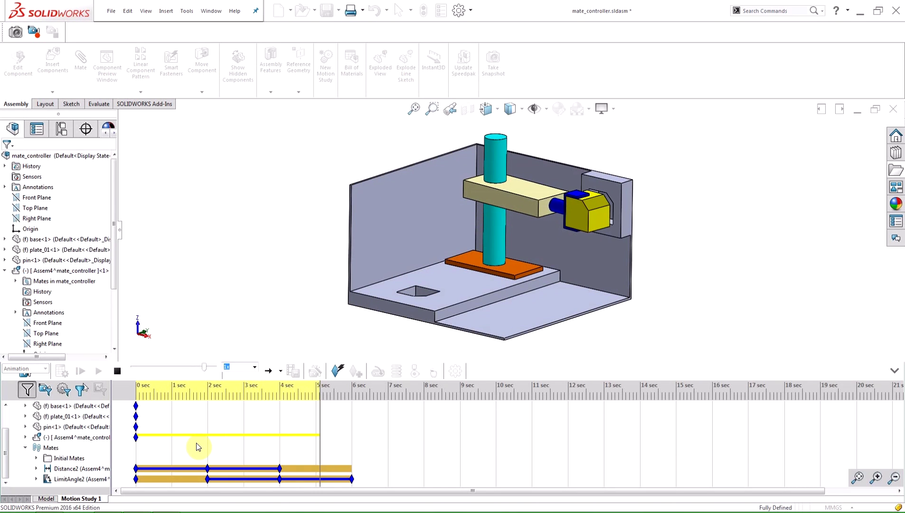
Create a new motion study and import the Mate Controller motion into it as motors with the Animation Wizard
right_click(80, 499)
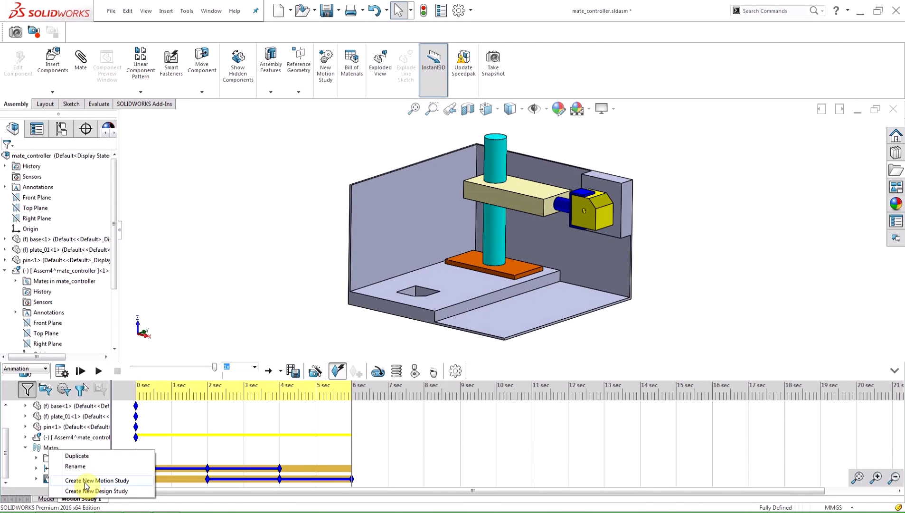
click(86, 481)
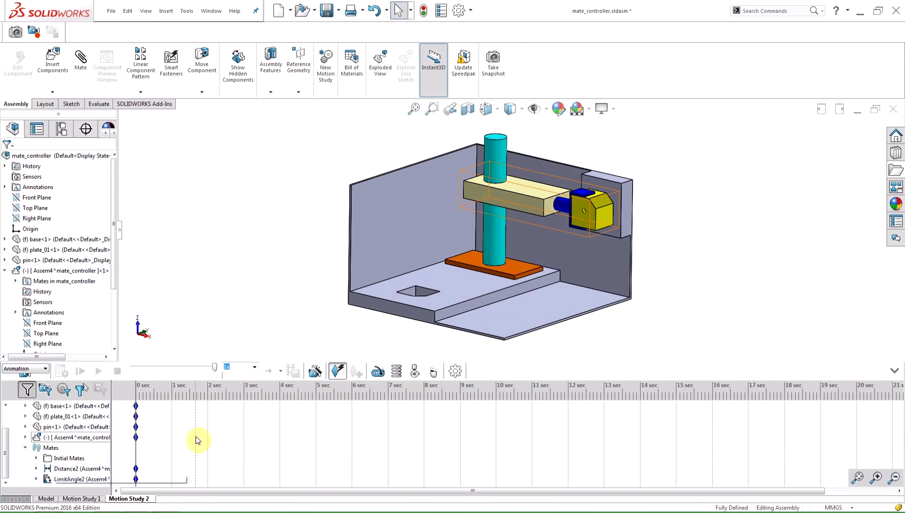
click(315, 370)
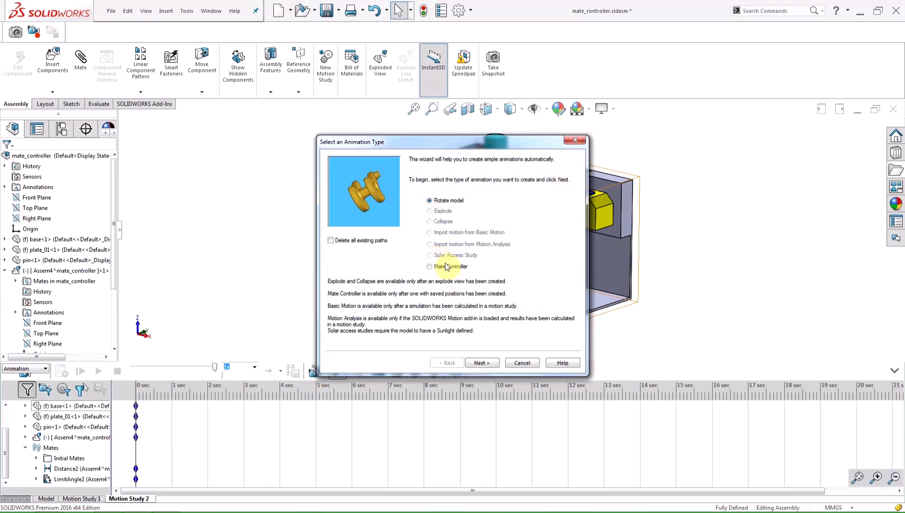
click(429, 266)
click(481, 363)
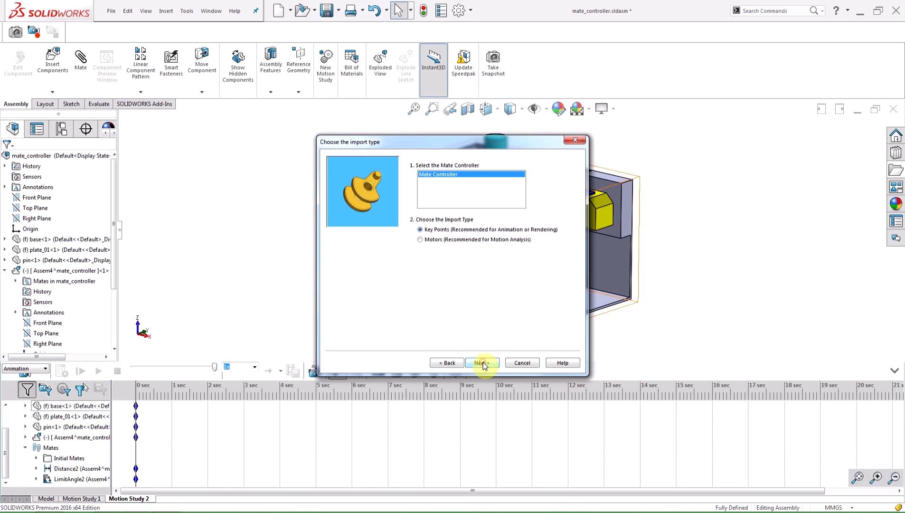
click(421, 239)
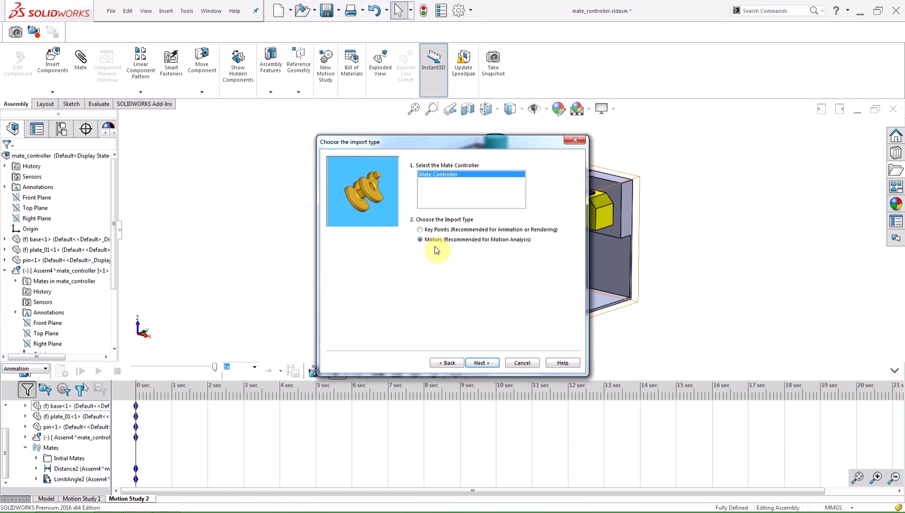
click(481, 363)
click(482, 364)
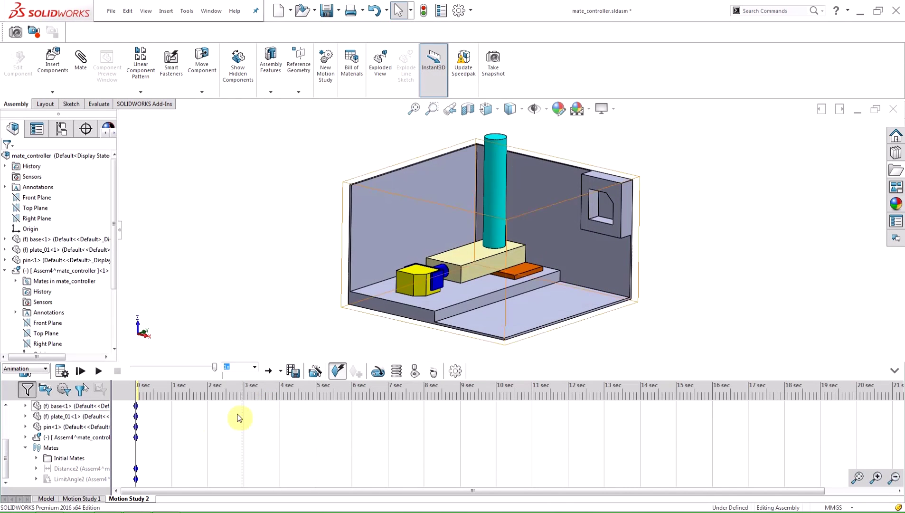
Calculate Motion Study 2 and review the imported motors in its timeline
click(61, 372)
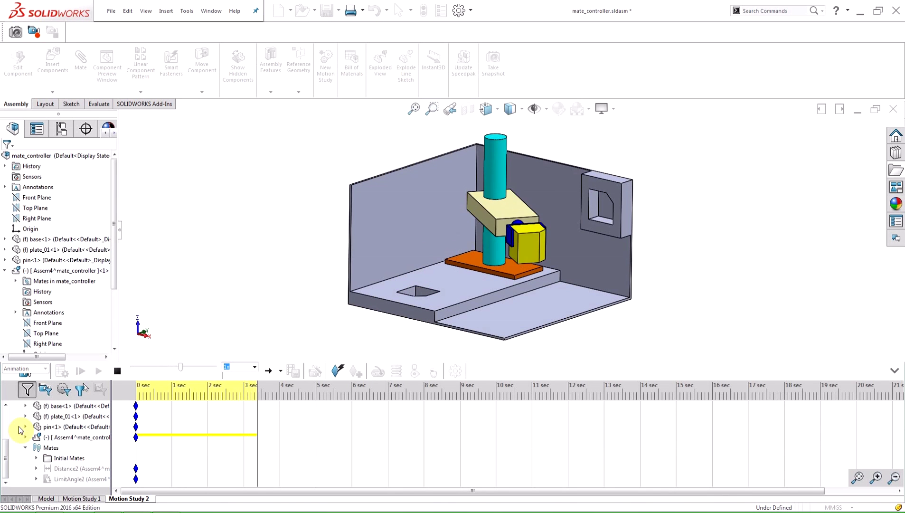
drag(4, 449, 4, 423)
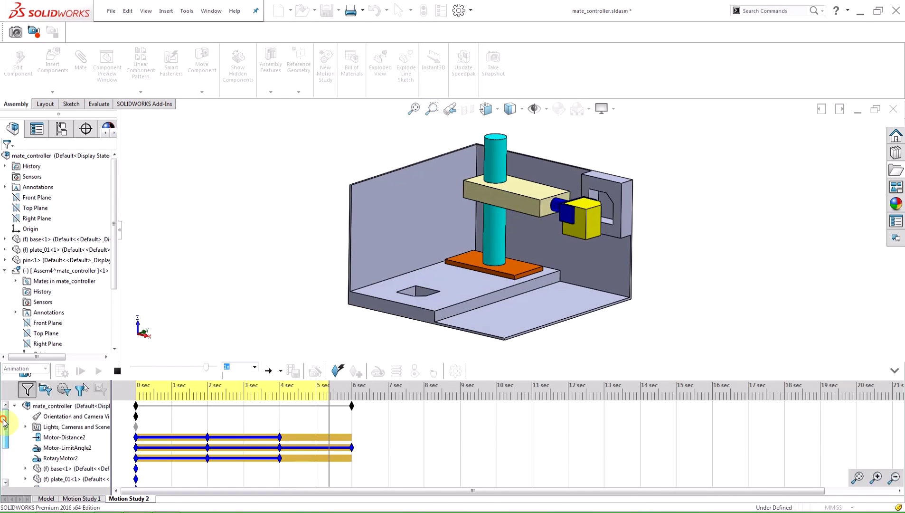